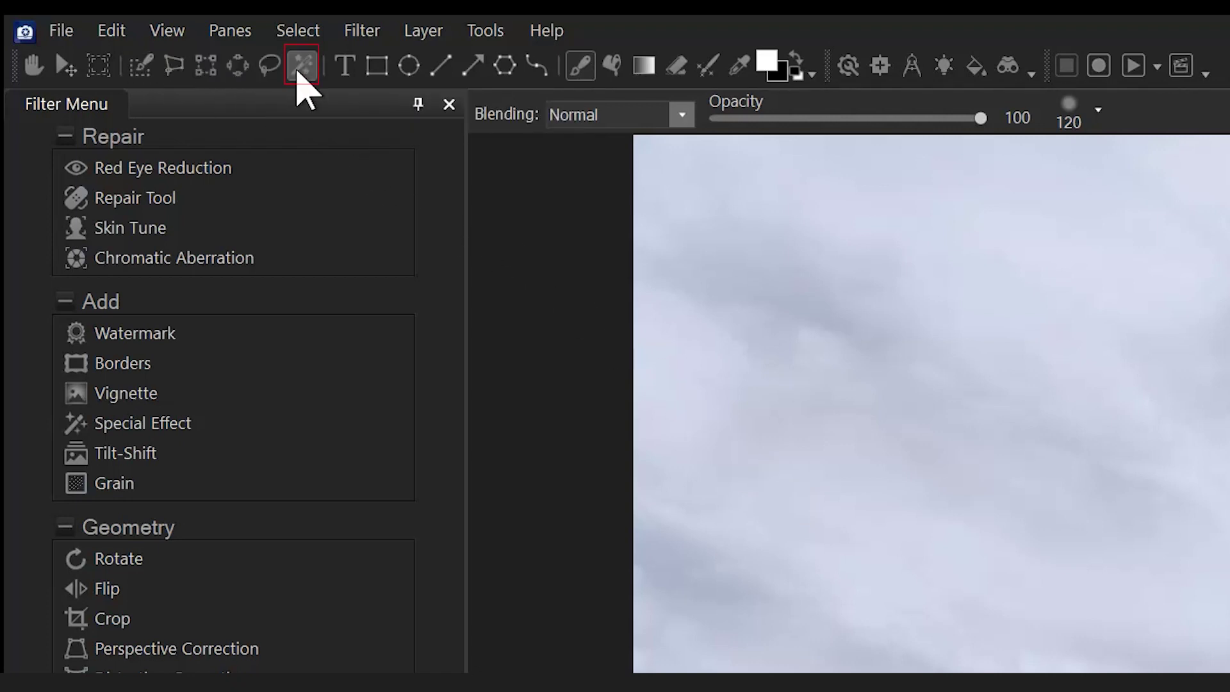
Pick the Magic Wand and show selections as a red highlight overlay at 75 opacity.
click(301, 83)
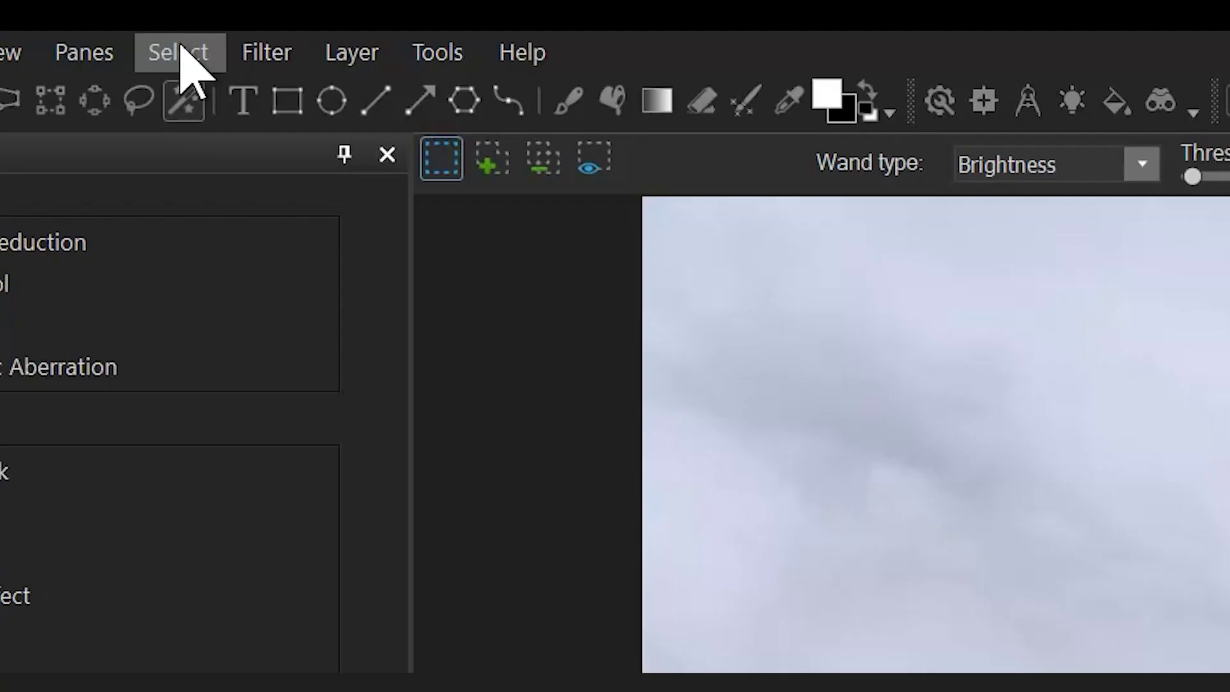
click(97, 5)
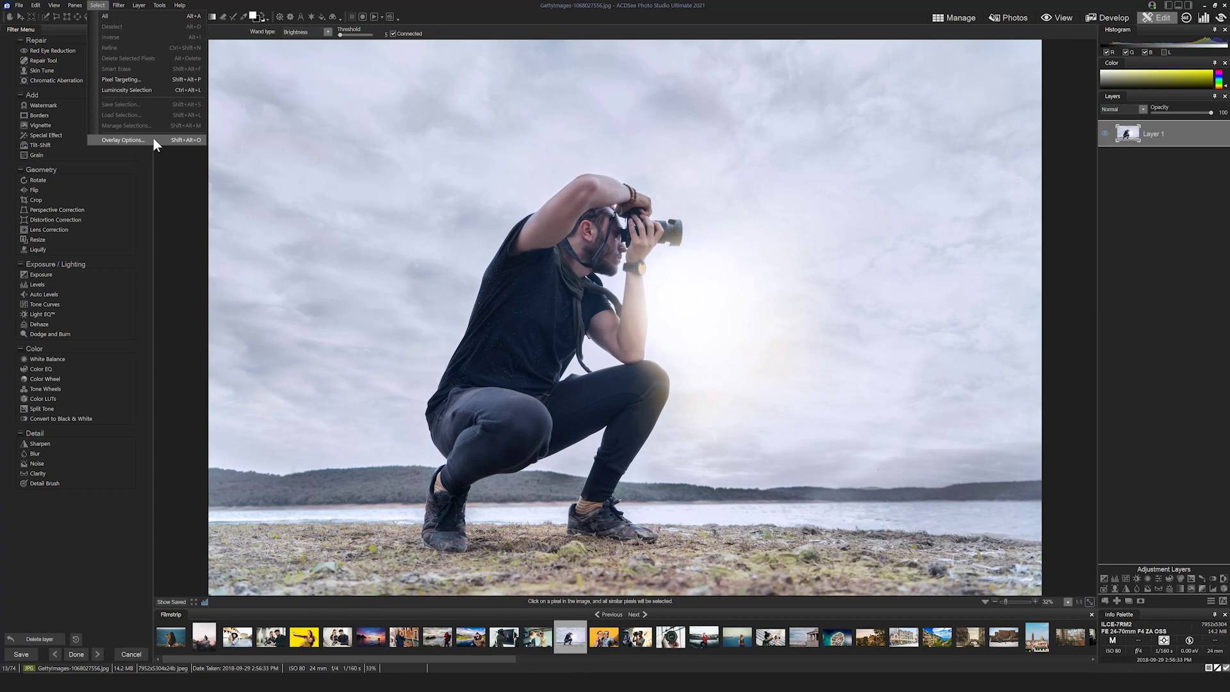
click(153, 137)
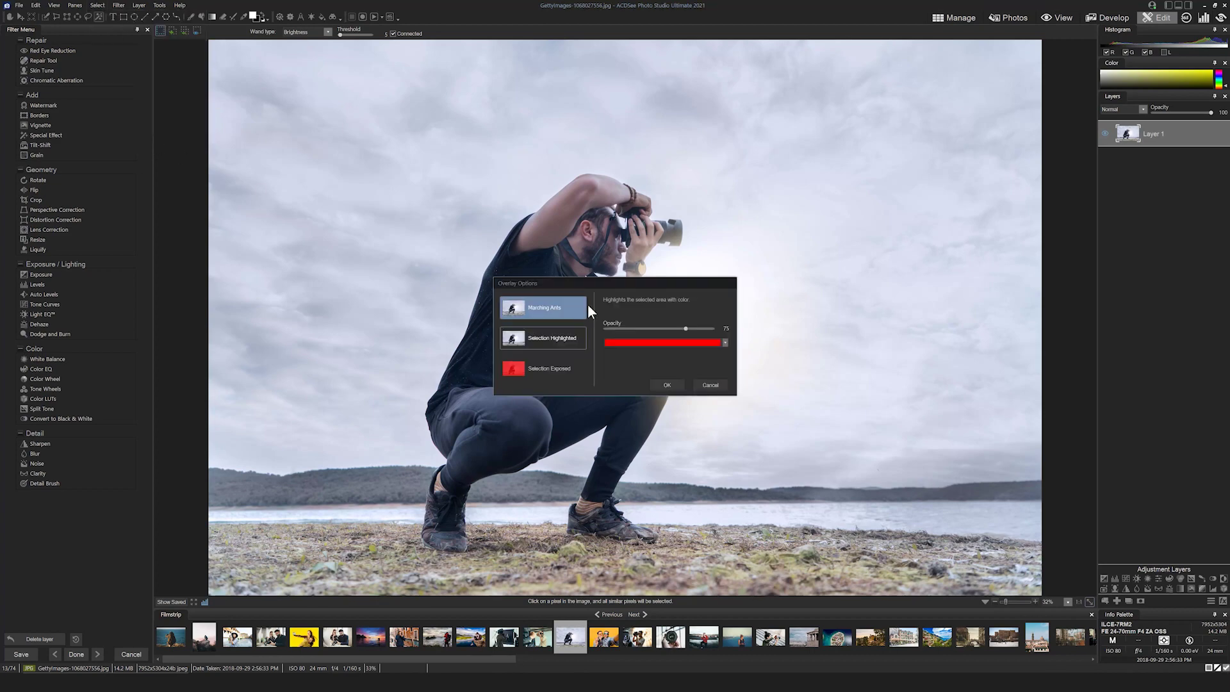
drag(586, 283, 359, 124)
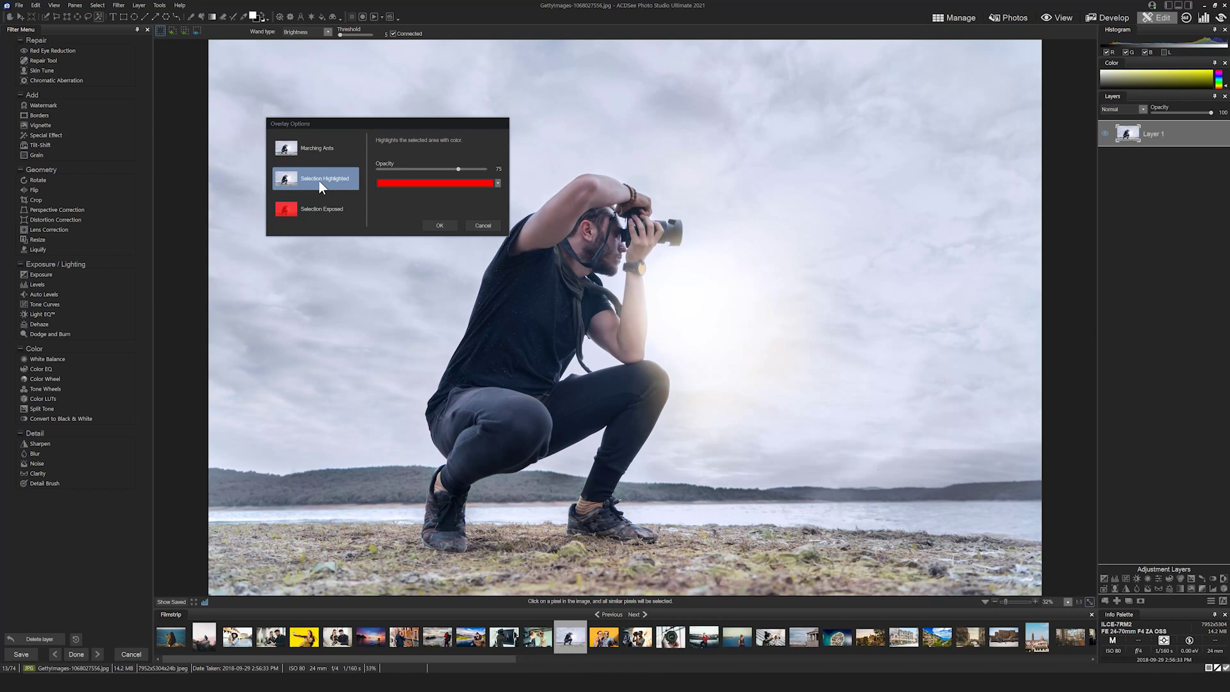
click(440, 226)
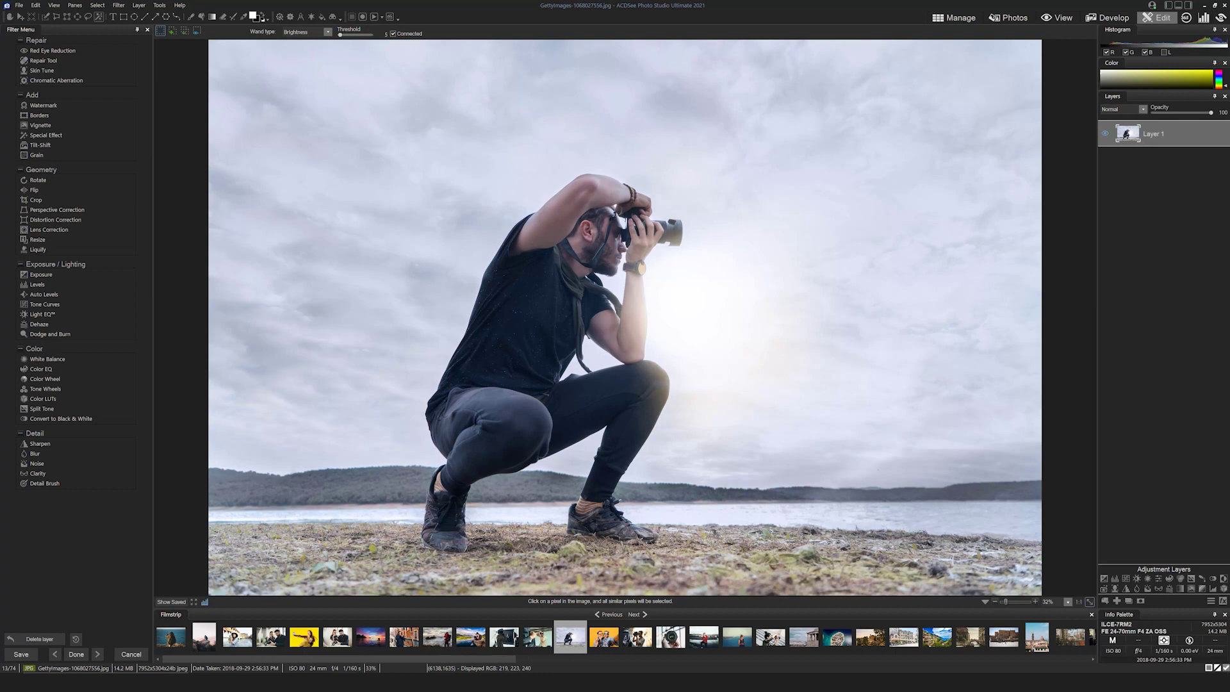
After a test pick on the sky, wand-select the man's black shirt and switch to Add mode.
click(914, 332)
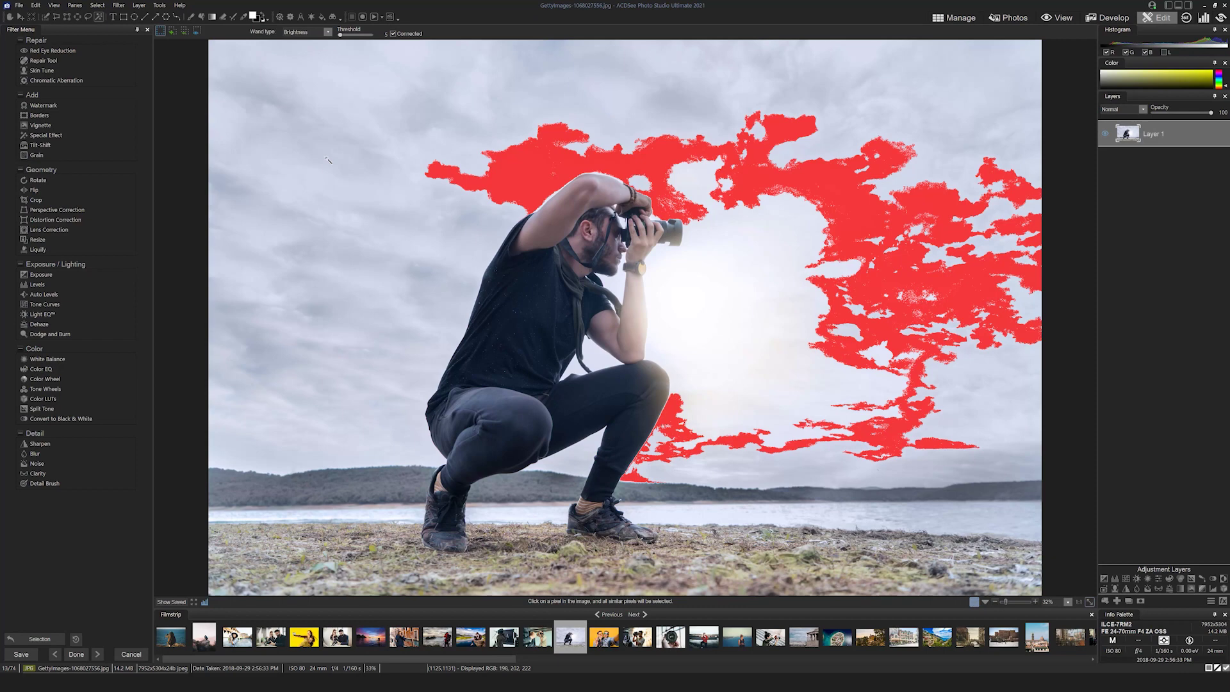
click(524, 278)
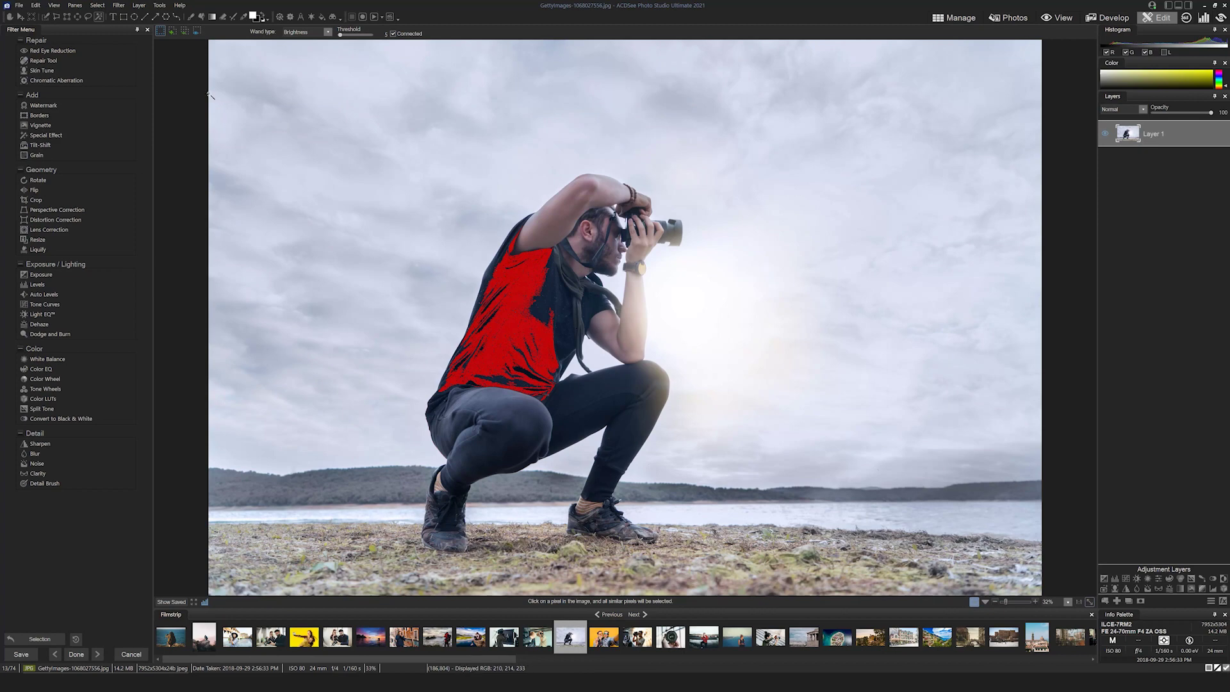
click(171, 30)
Add more shirt, both trouser legs, the thighs and the upper arm to the selection.
click(551, 282)
click(584, 387)
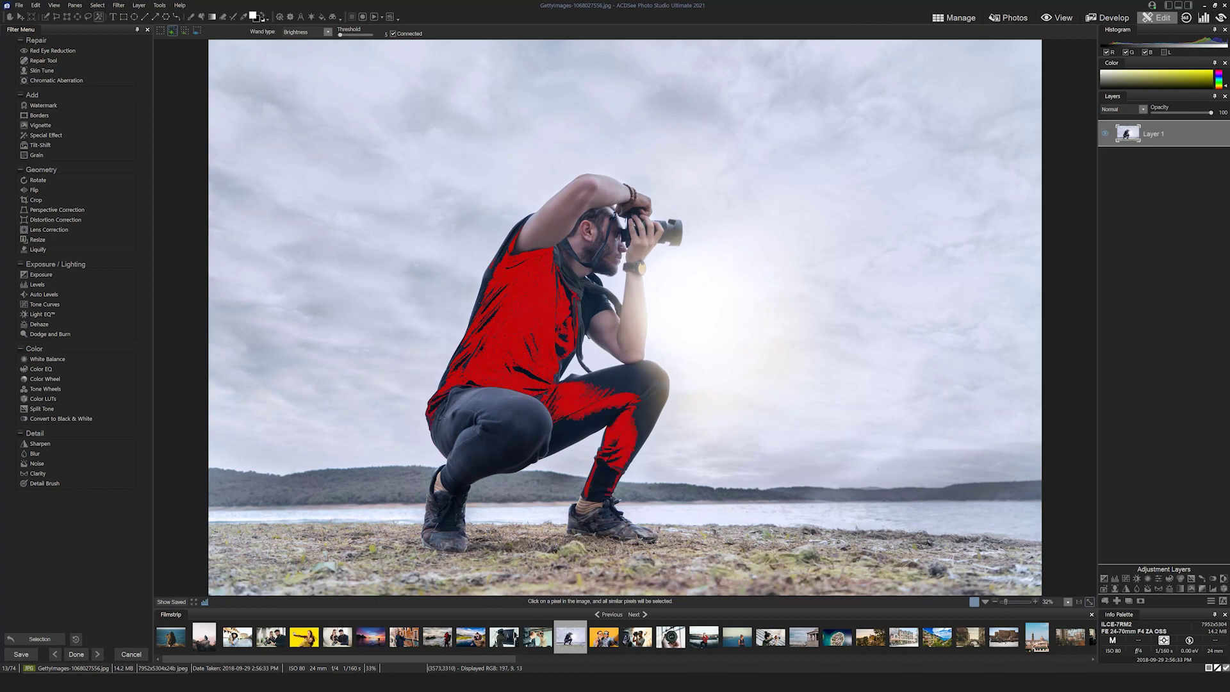
click(628, 378)
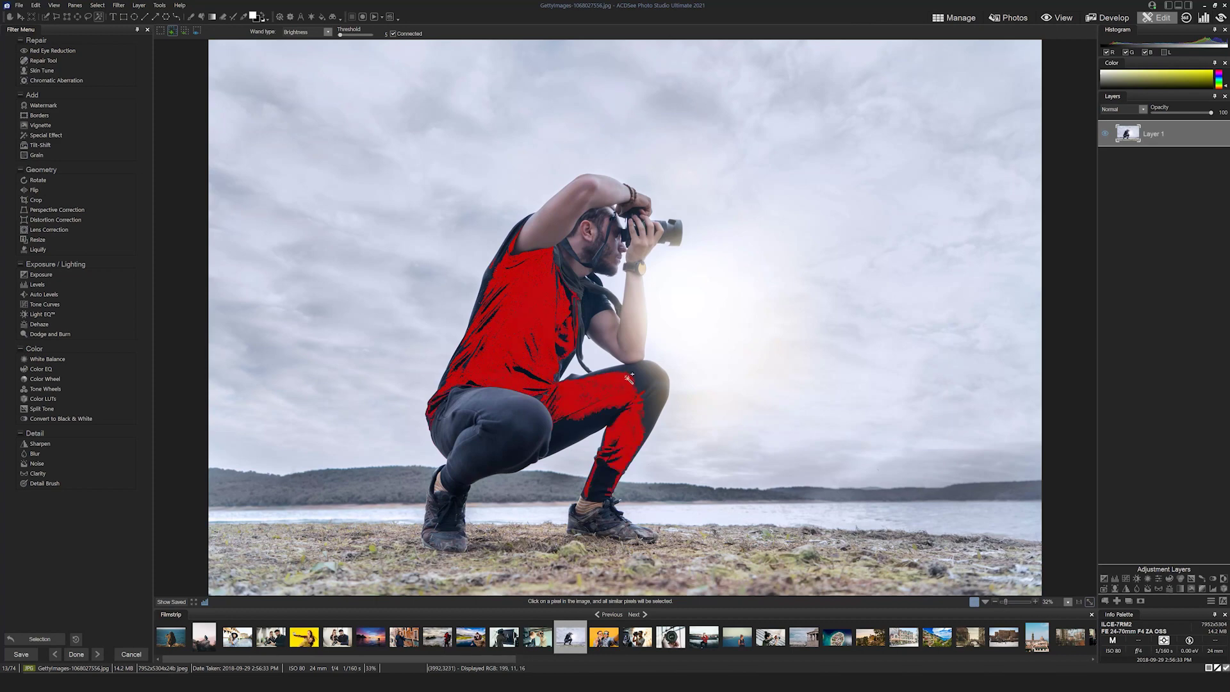
click(514, 437)
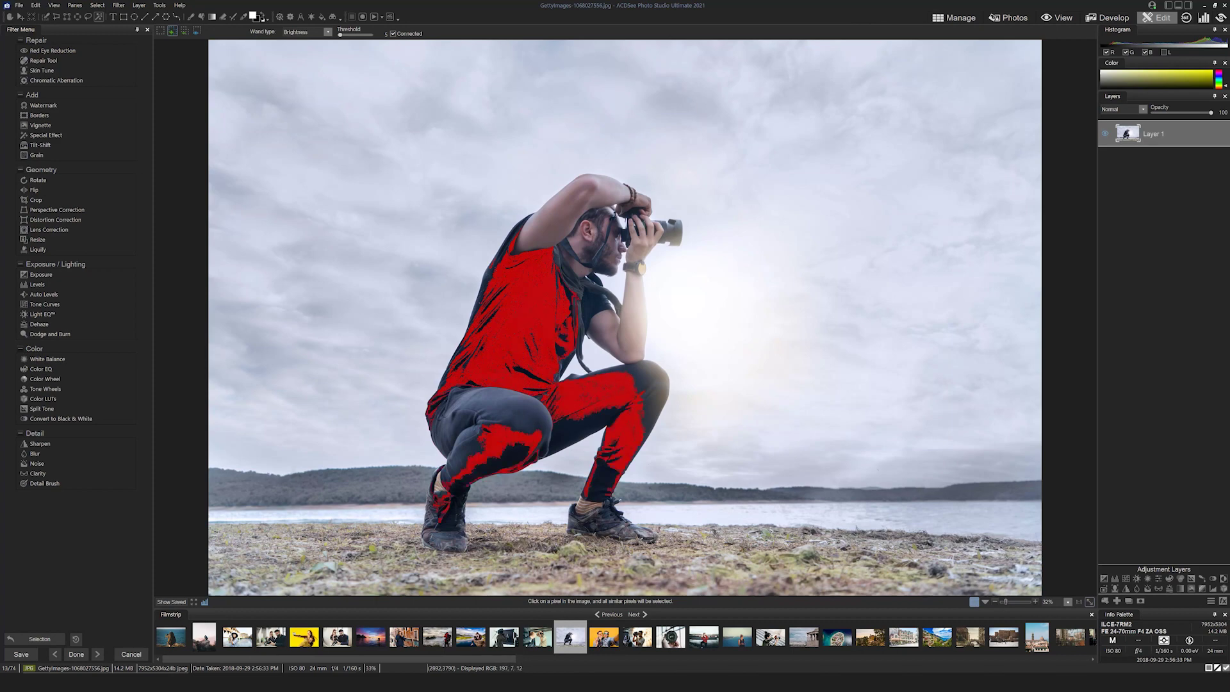
click(489, 397)
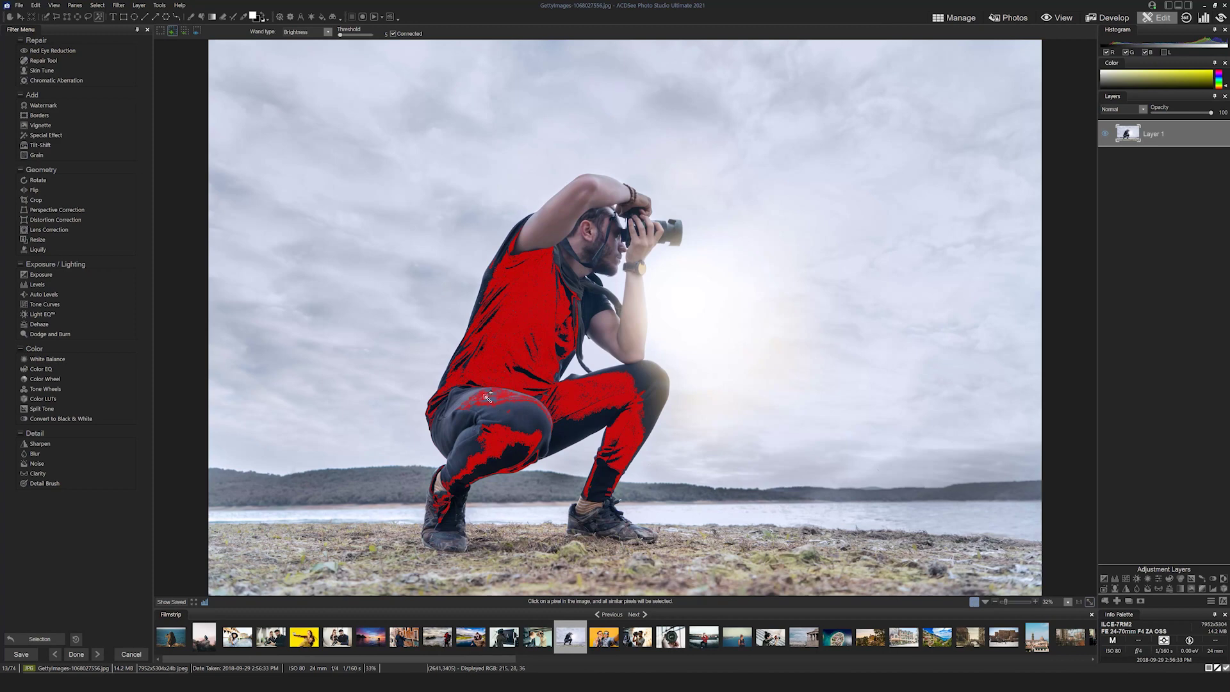
click(517, 419)
click(557, 216)
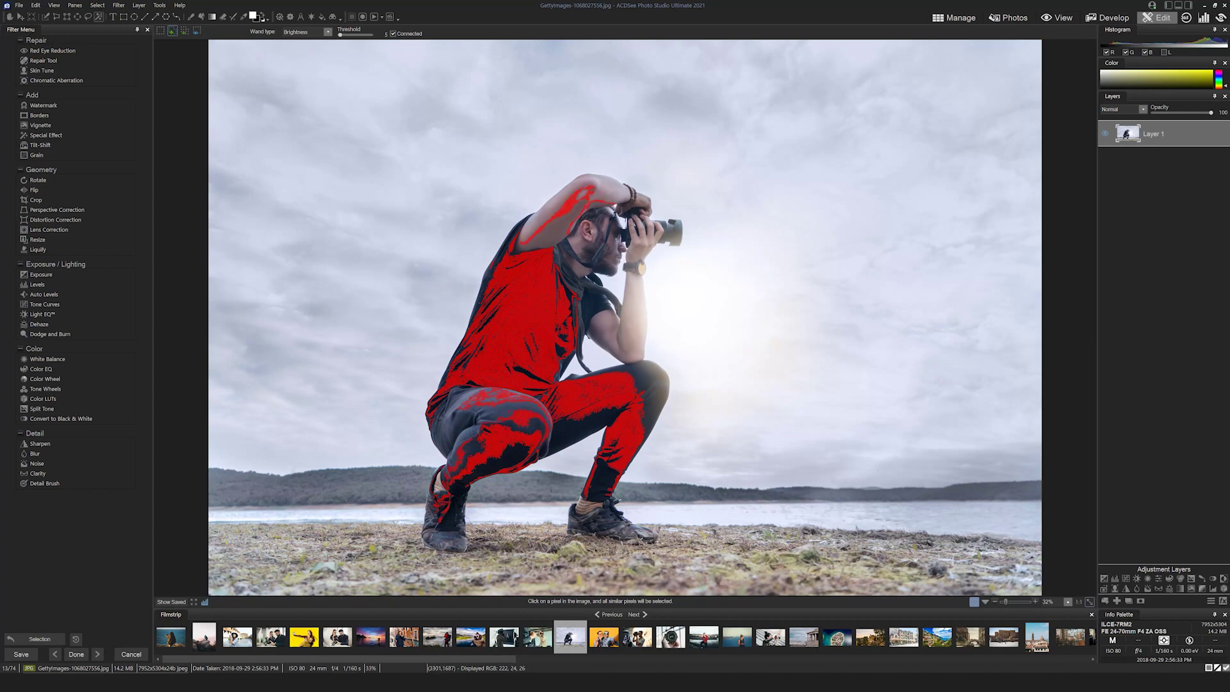
click(554, 229)
Subtract a stray patch from the arm selection, then return to Add mode.
click(185, 31)
click(552, 233)
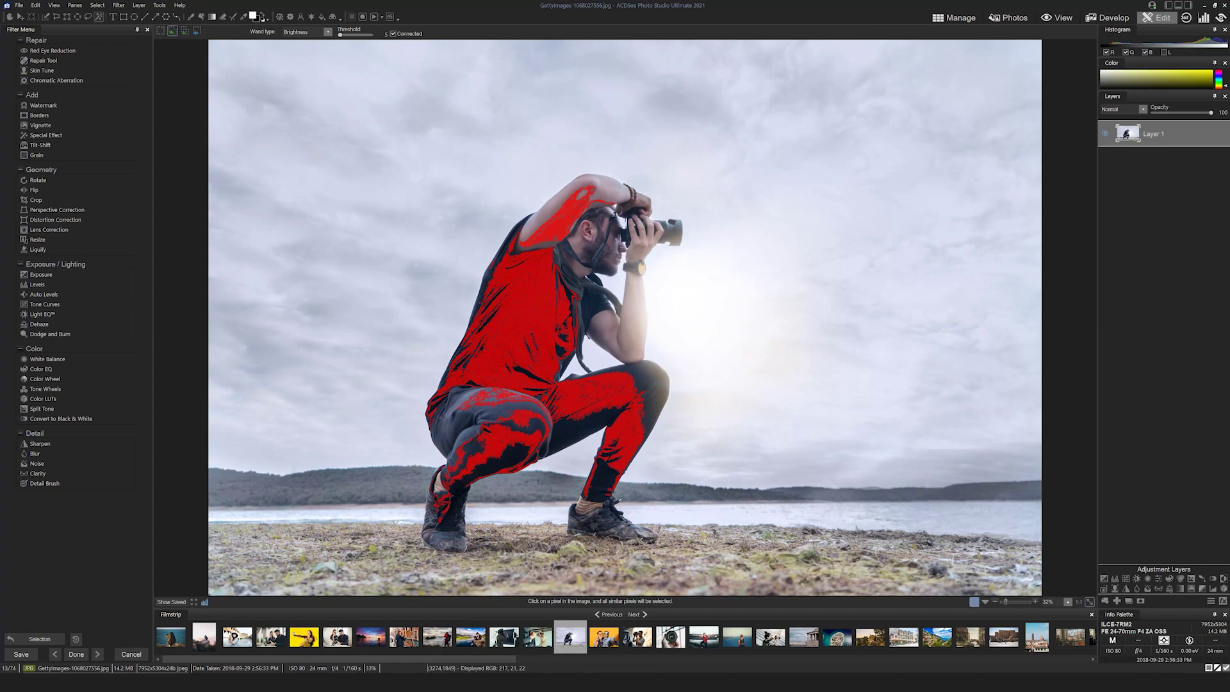
click(184, 30)
click(556, 230)
click(172, 30)
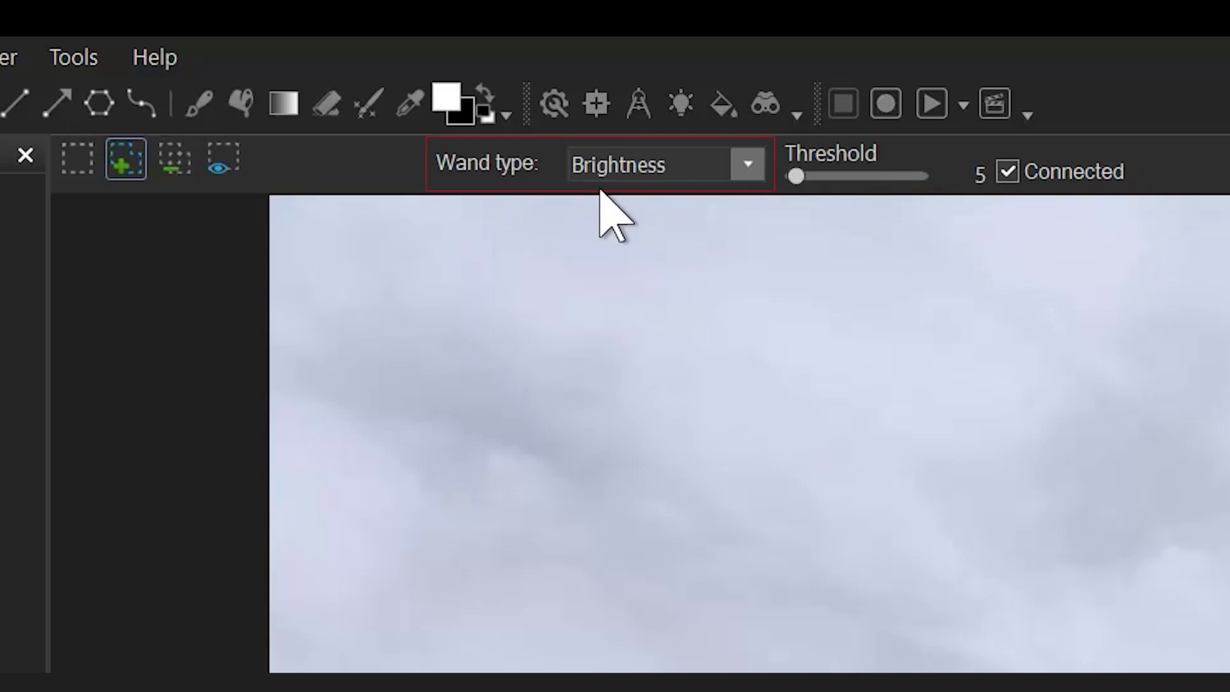
Keep Brightness as the wand matching type and undo a test pick on the sky.
click(744, 168)
click(745, 165)
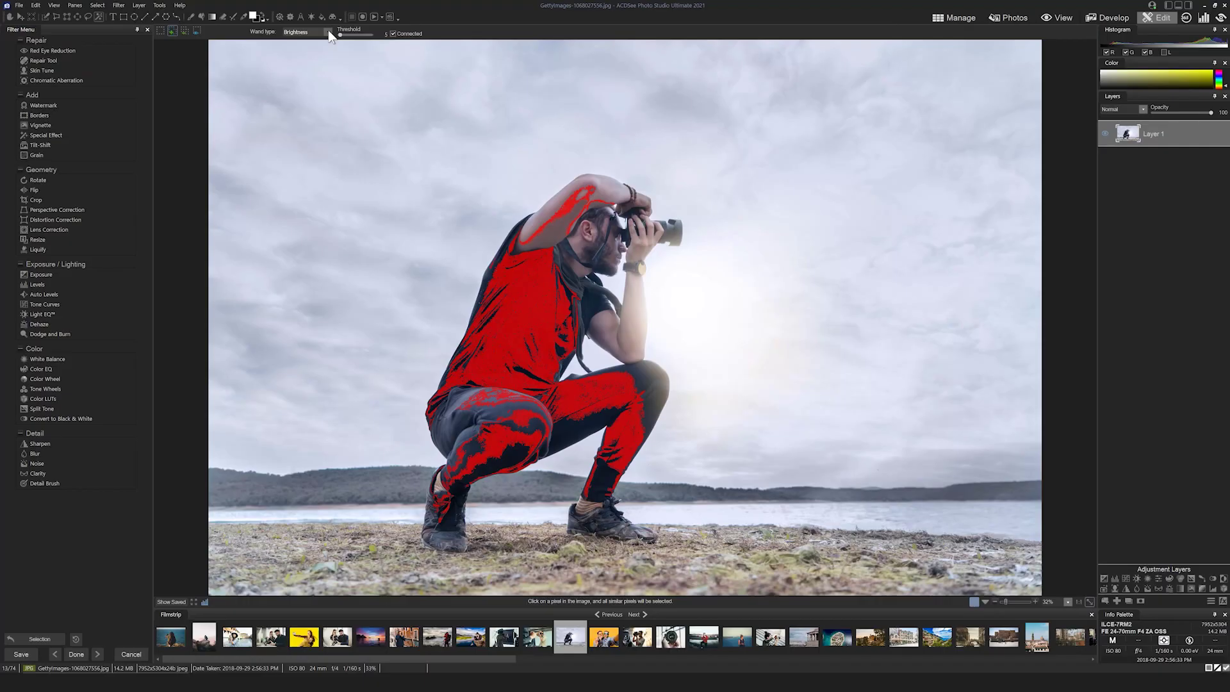
click(748, 165)
click(300, 41)
click(313, 179)
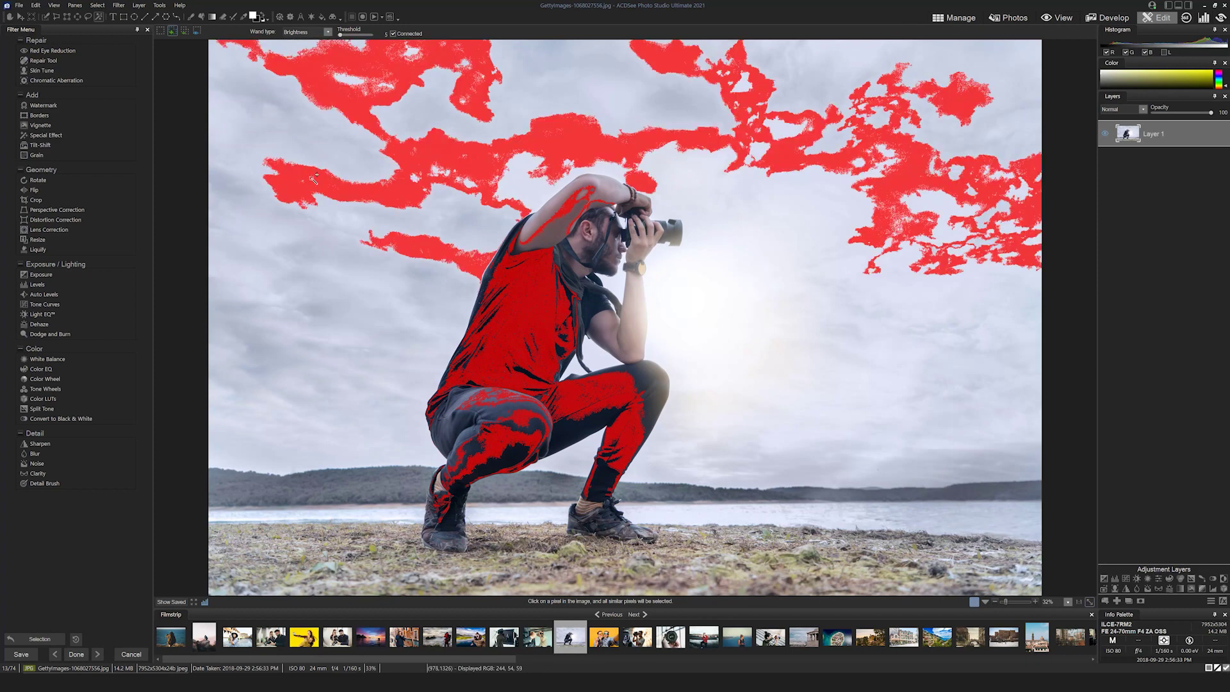
click(44, 635)
Switch wand matching to RGB, then Color, adding the dark trouser, thigh, shin and knee patches.
click(304, 32)
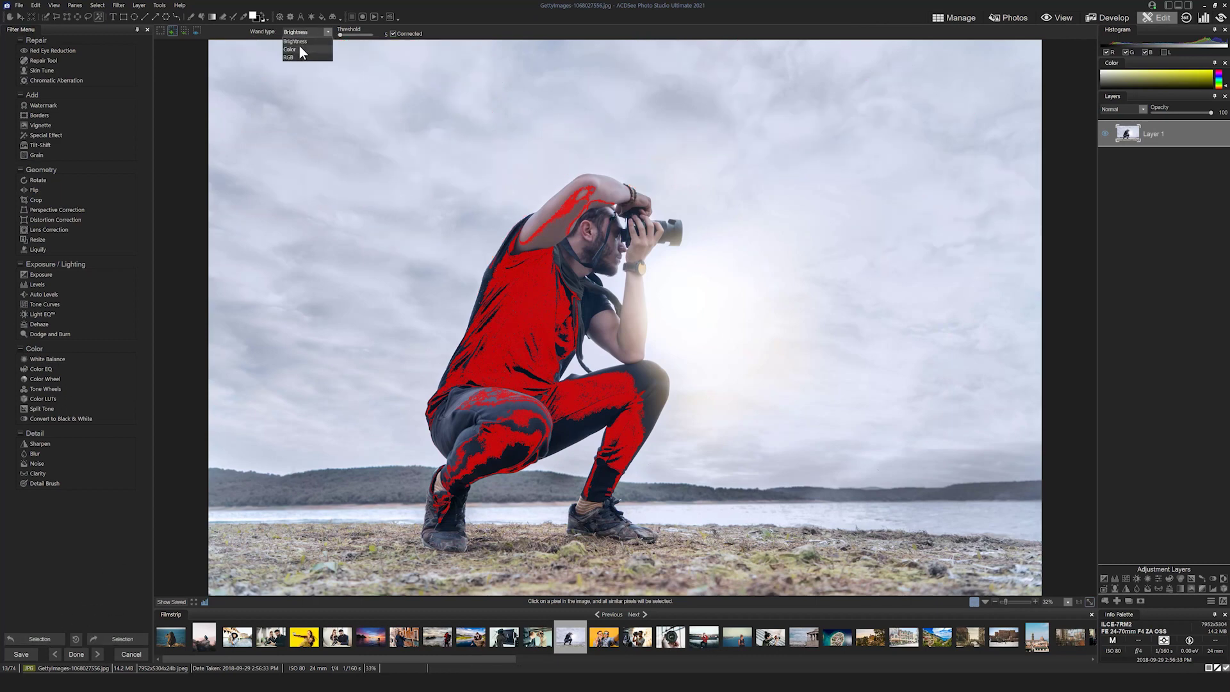
click(293, 57)
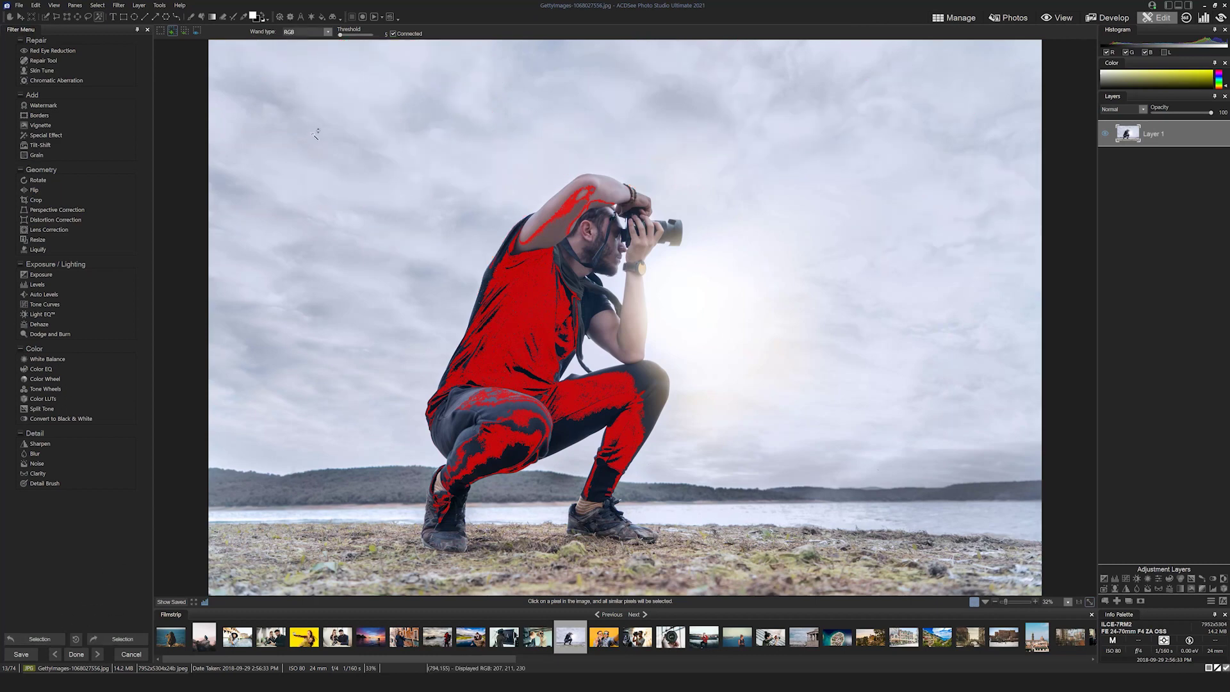
click(578, 428)
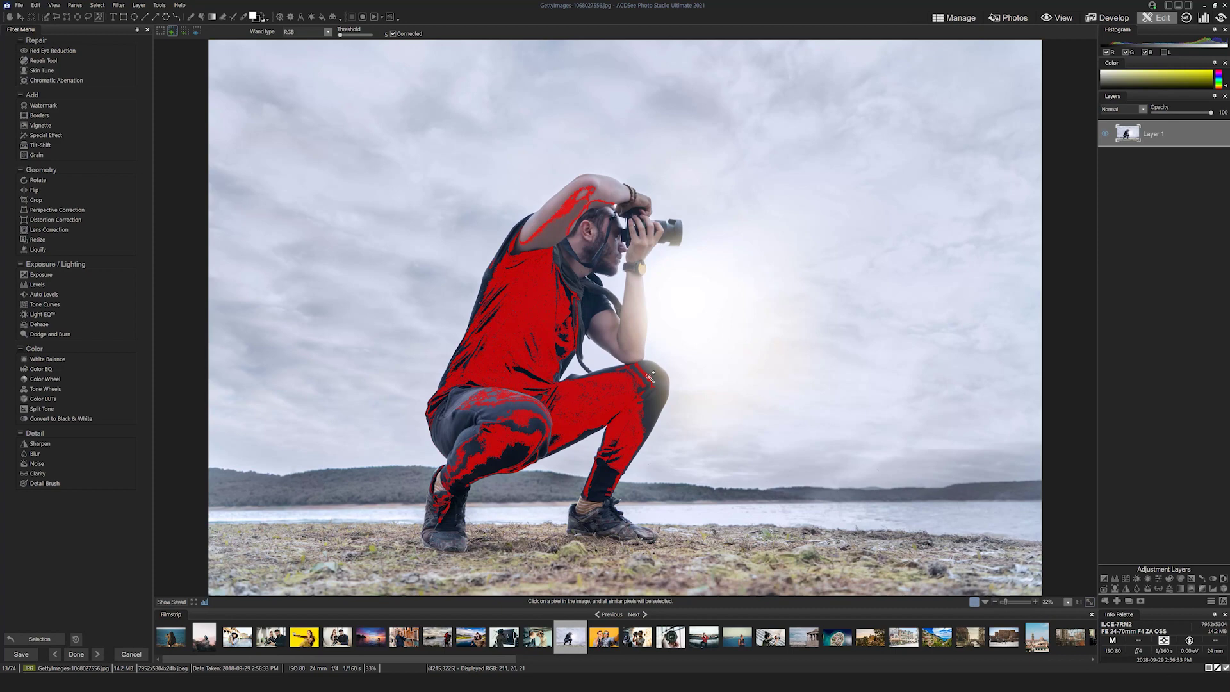
click(306, 32)
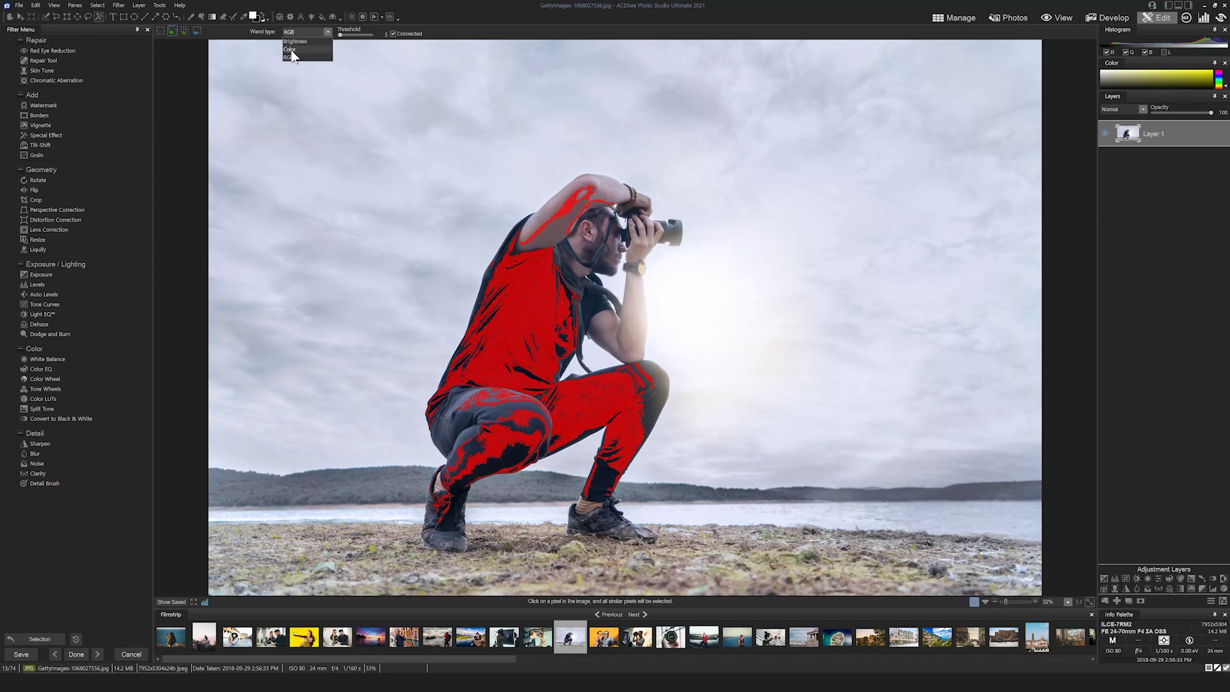
click(291, 50)
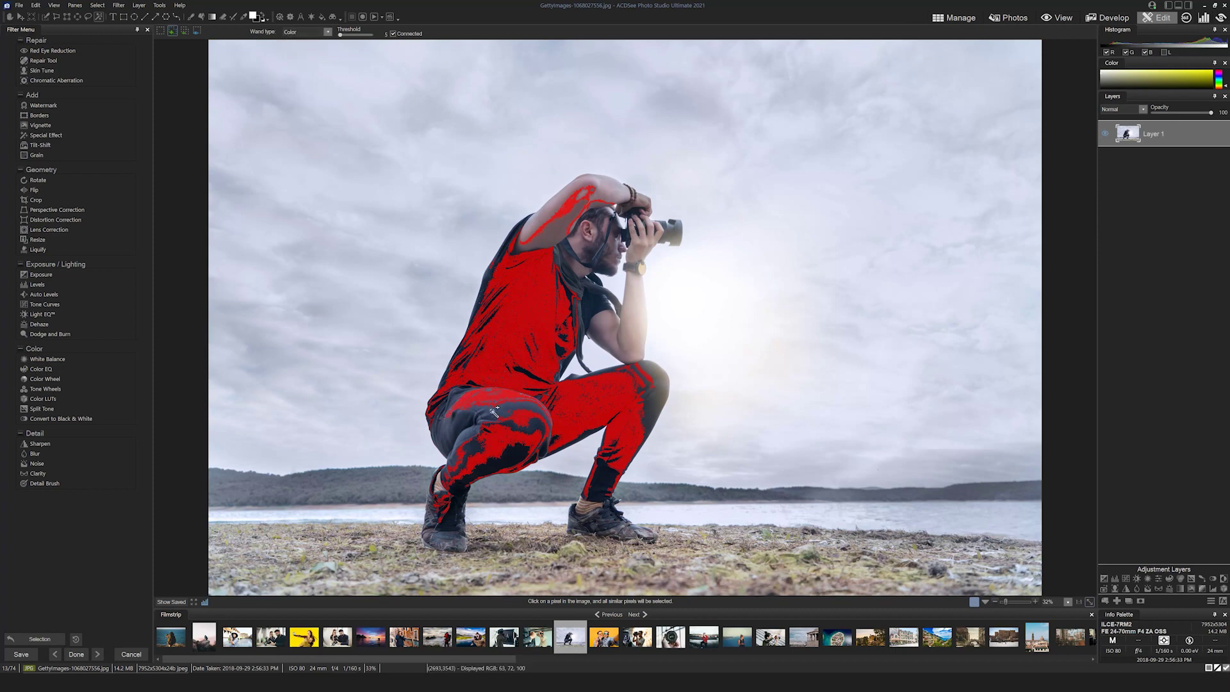
click(512, 426)
click(522, 451)
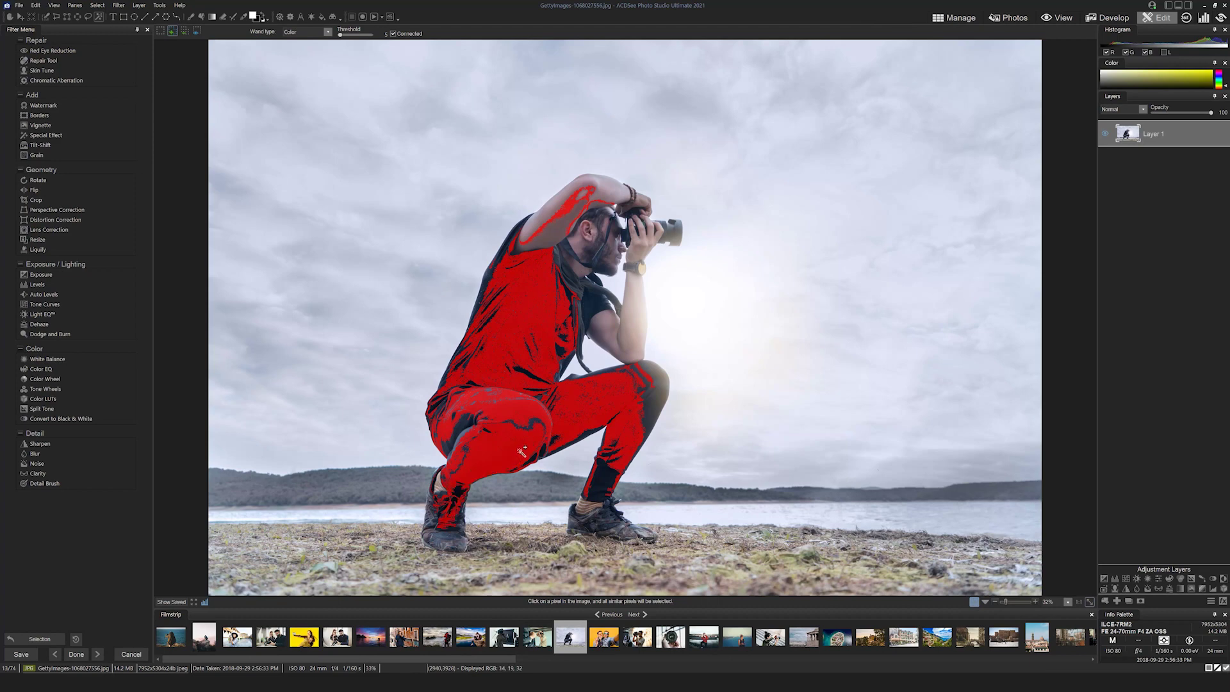
click(538, 424)
click(662, 397)
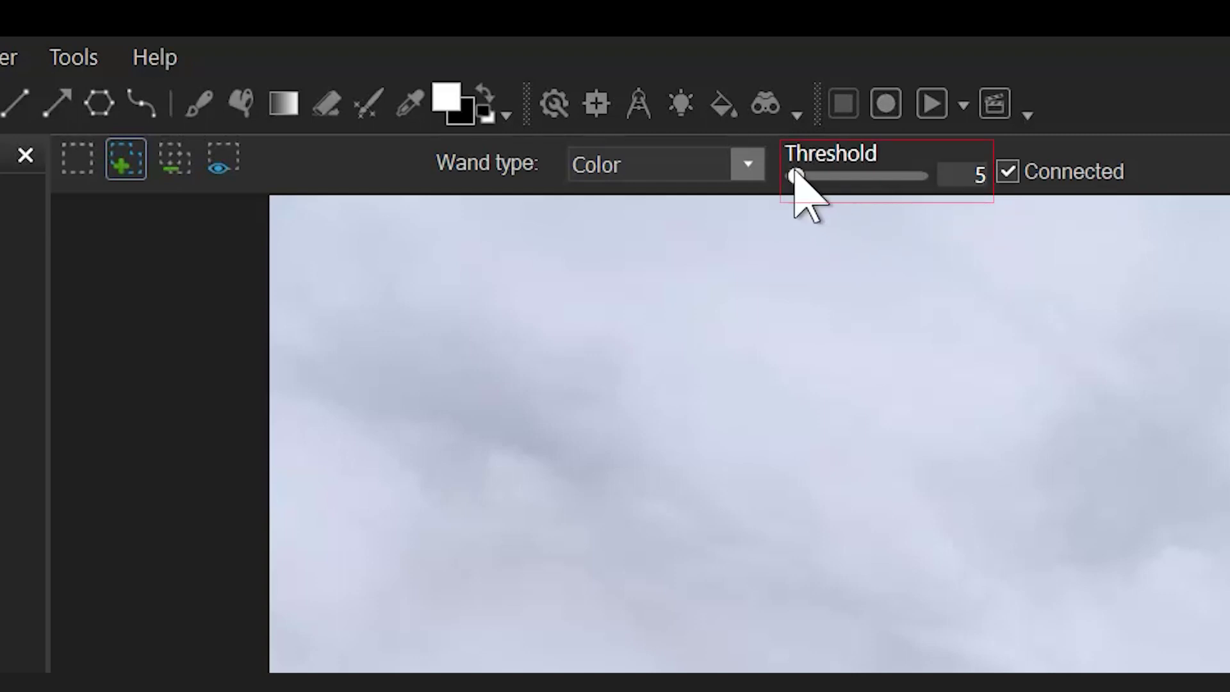
Undo a high-threshold sky pick, then set threshold 25 and fill most of the cloudy sky.
drag(795, 176, 827, 176)
drag(843, 177, 847, 178)
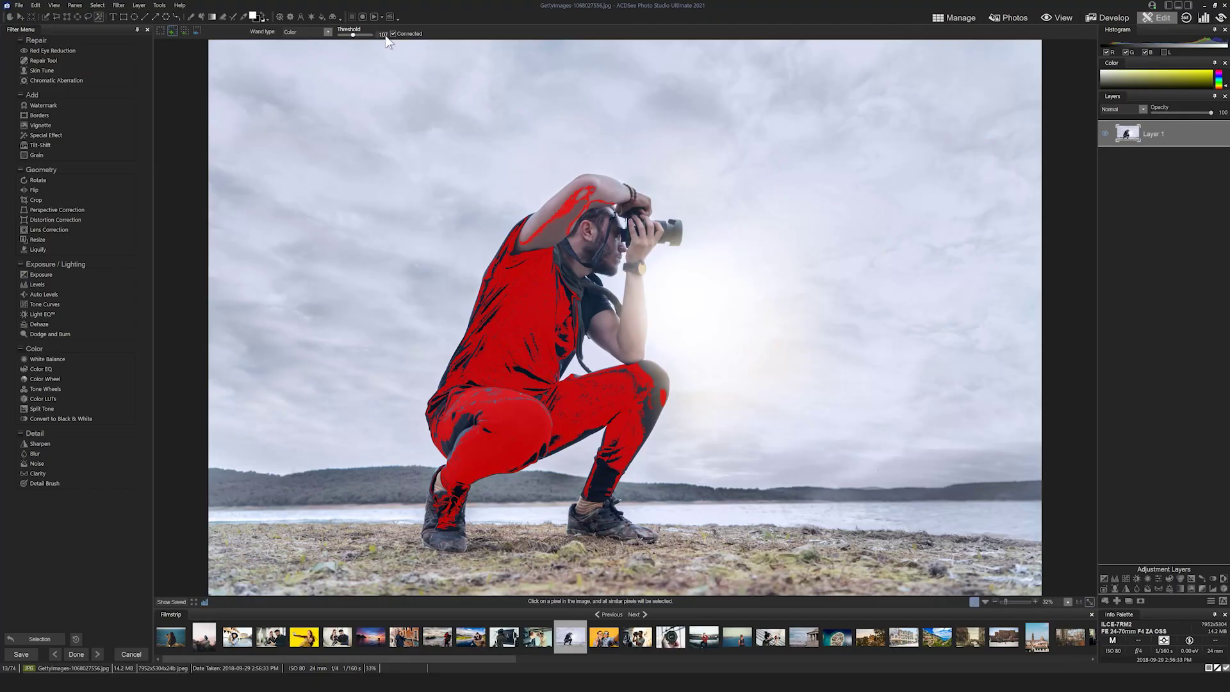
double_click(967, 174)
click(917, 191)
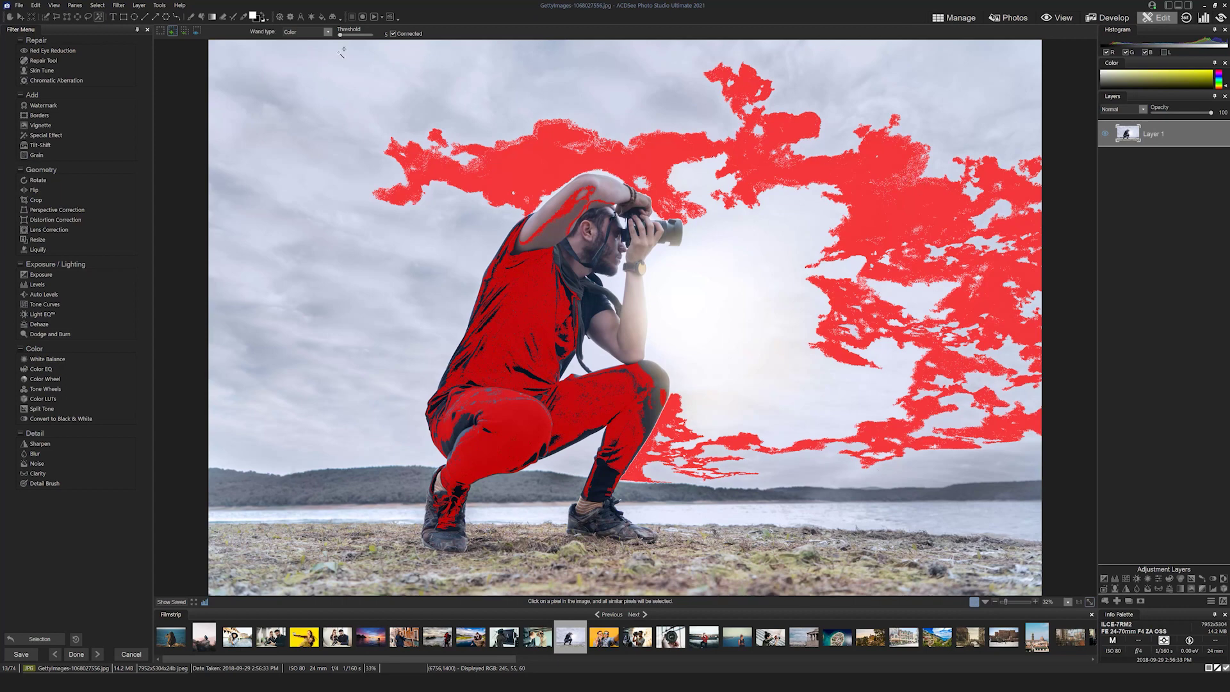
key(ctrl+z)
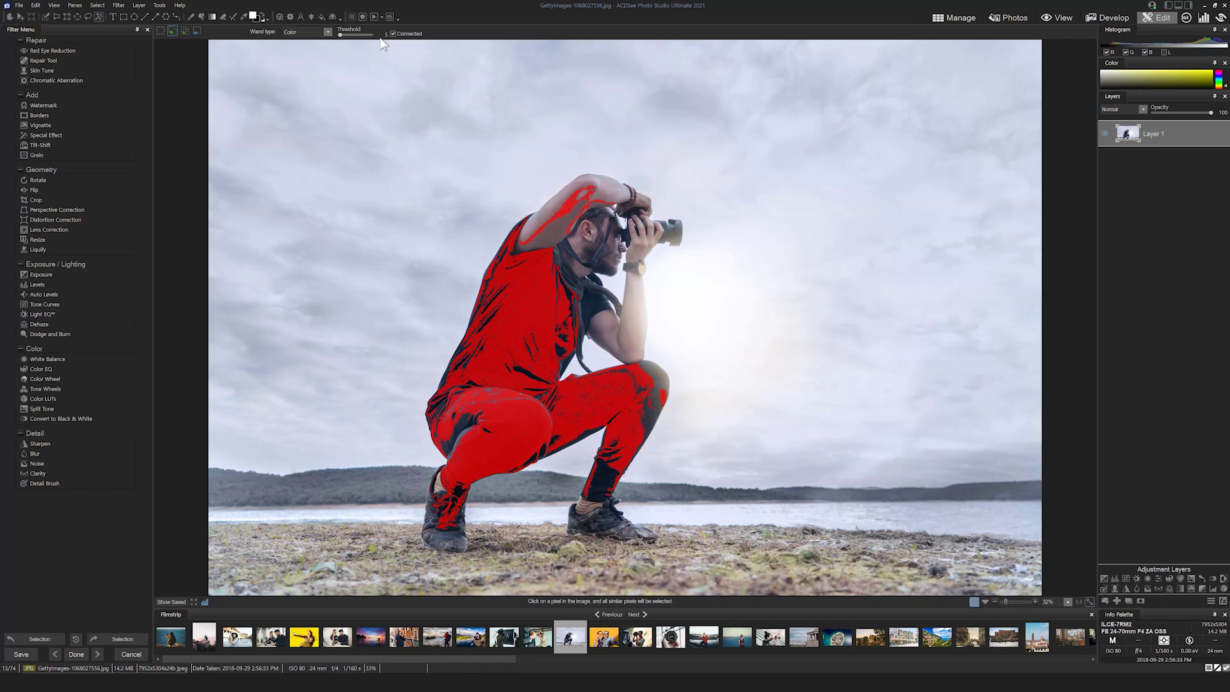
drag(381, 39, 407, 37)
click(912, 201)
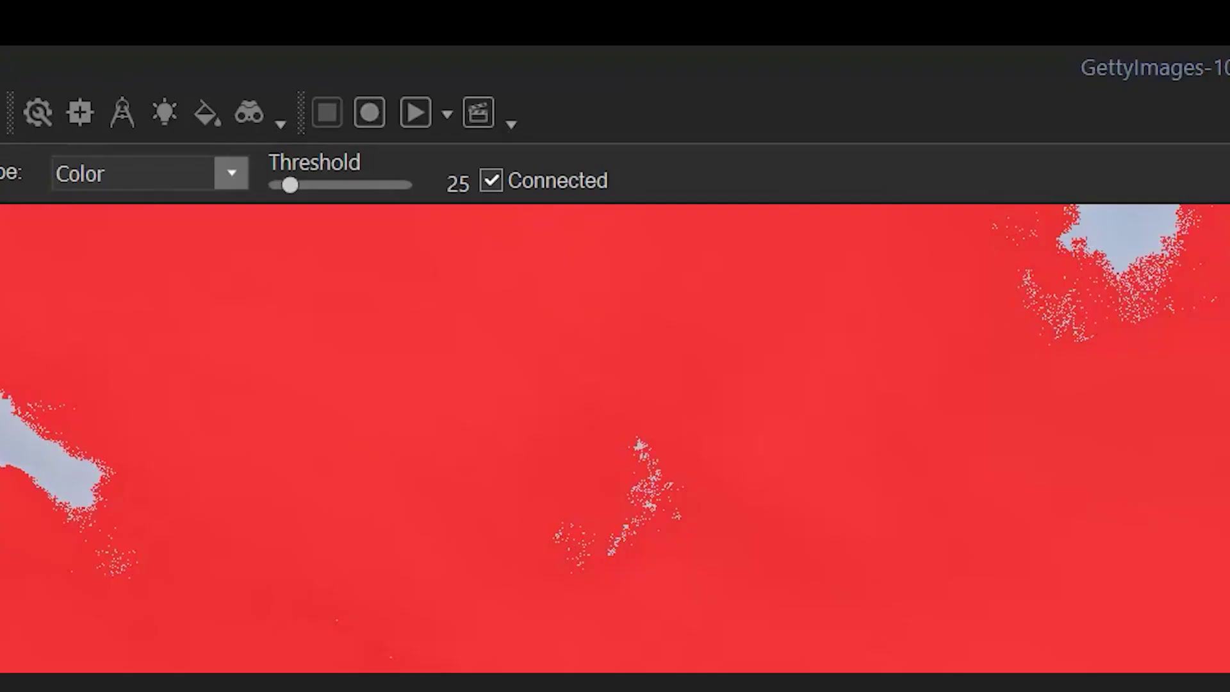
Drop the sky, set threshold 5, allow non-adjacent picks, and add the shirt and face.
key(ctrl+d)
click(459, 183)
text(5)
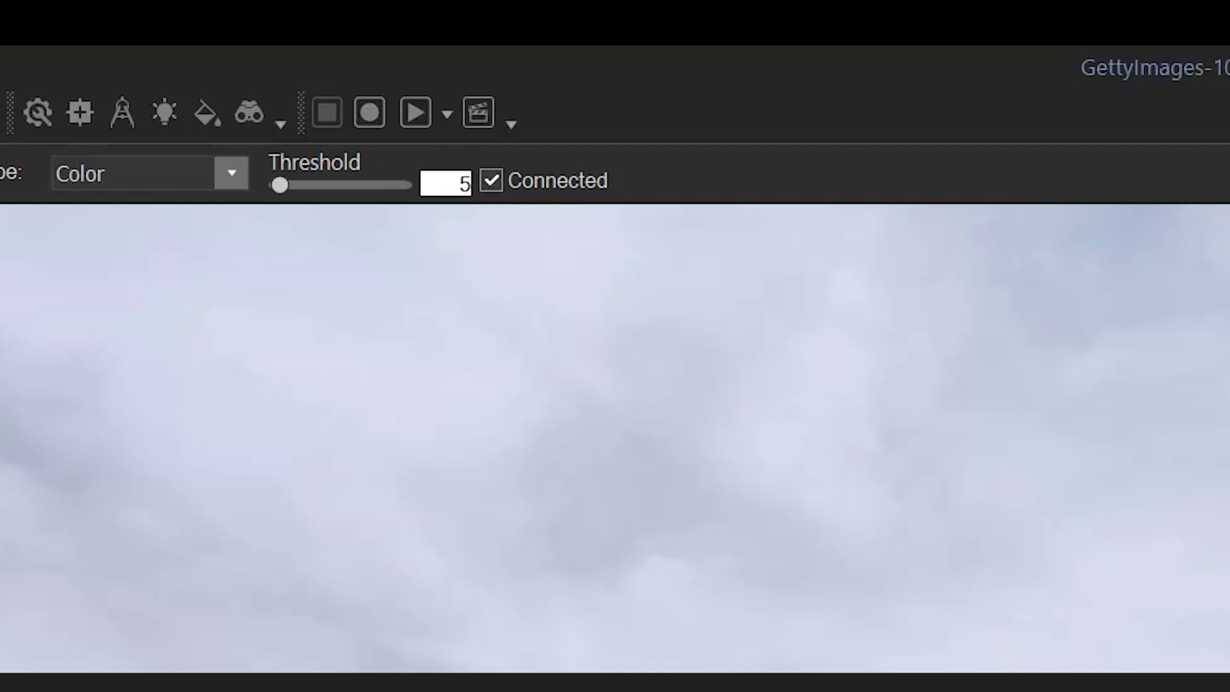
double_click(433, 181)
click(513, 182)
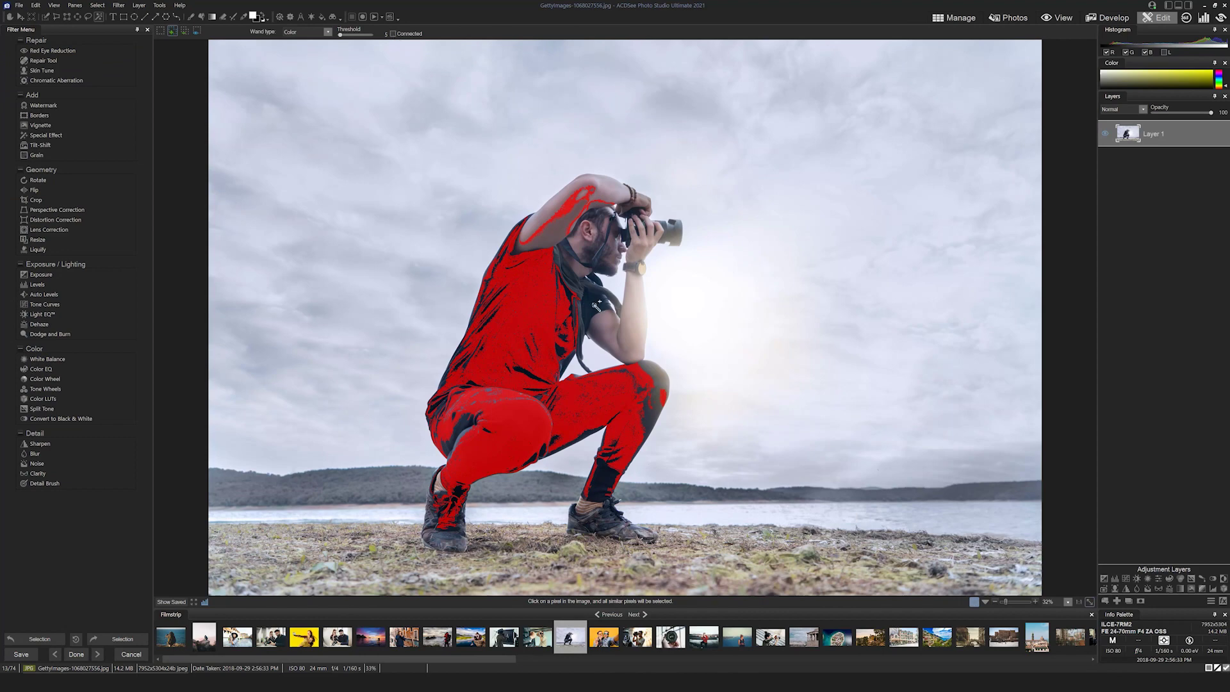
click(597, 305)
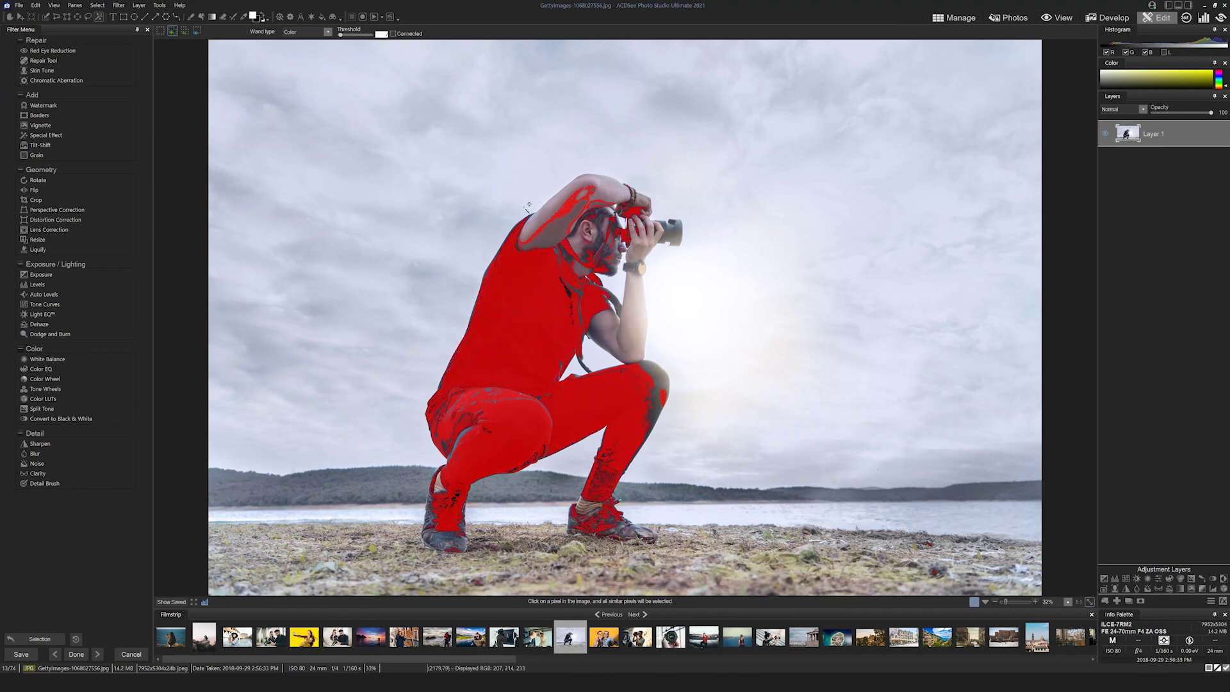
Raise the threshold to 7 and add the arm, head, legs, forearm, hands and camera lens.
click(555, 235)
click(530, 218)
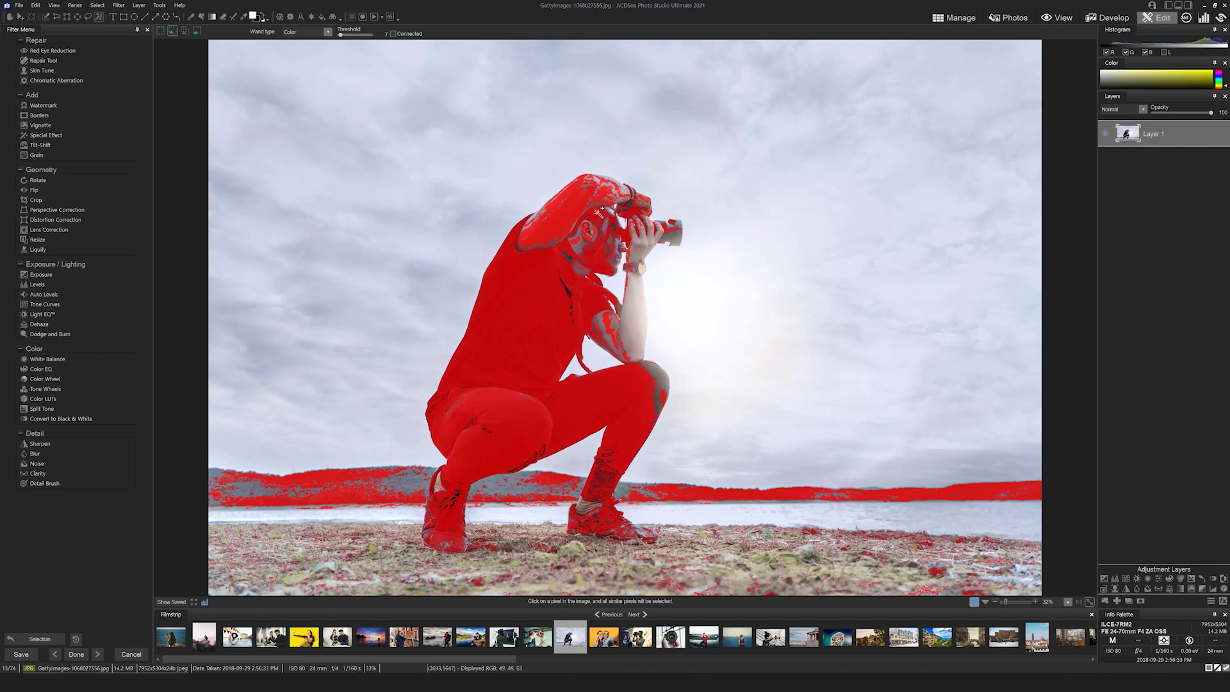
scroll(570, 257, up, 8)
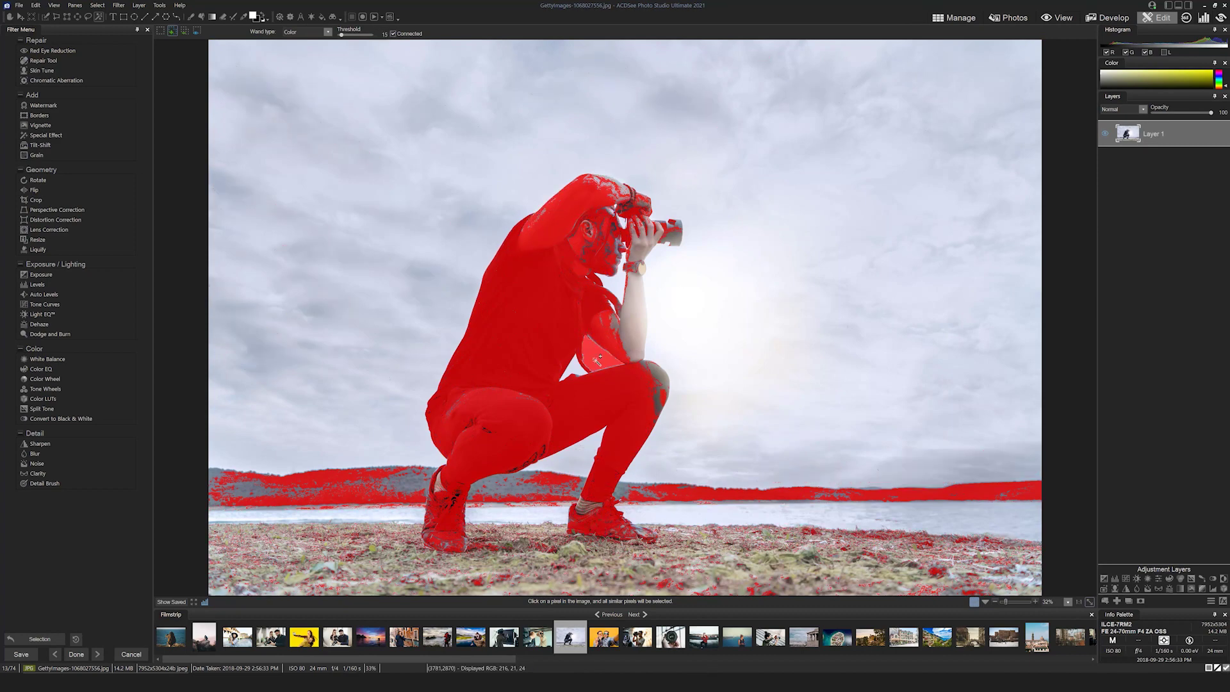
click(657, 398)
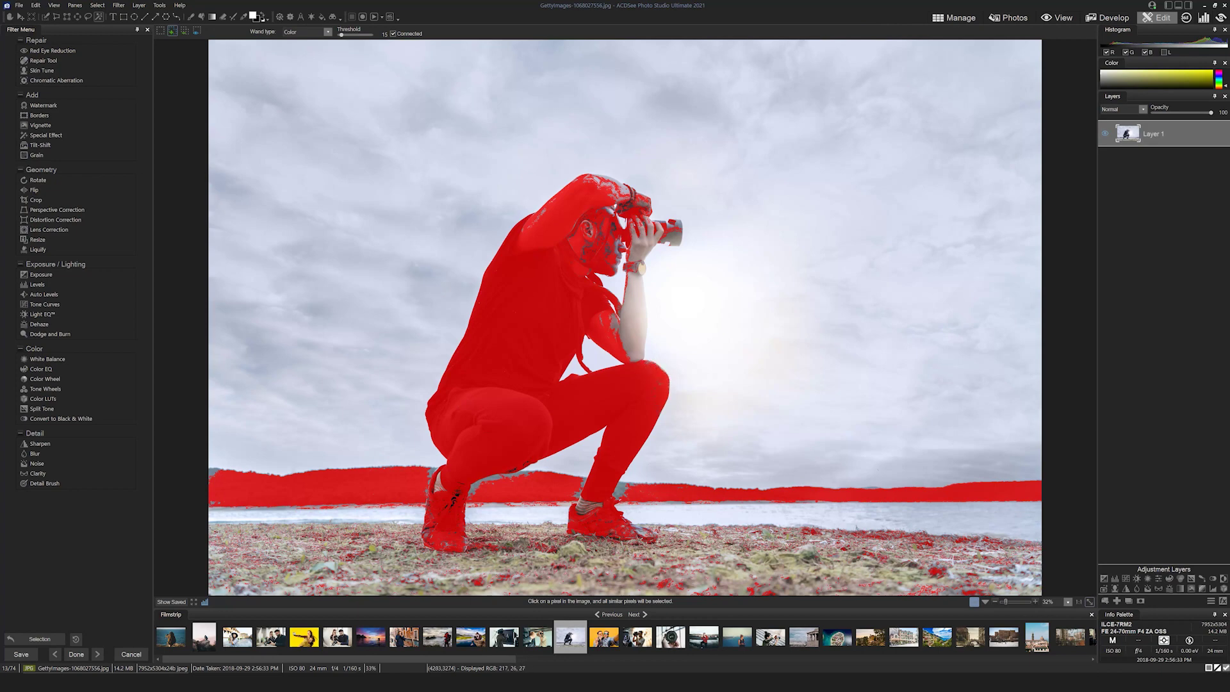
click(527, 462)
click(644, 349)
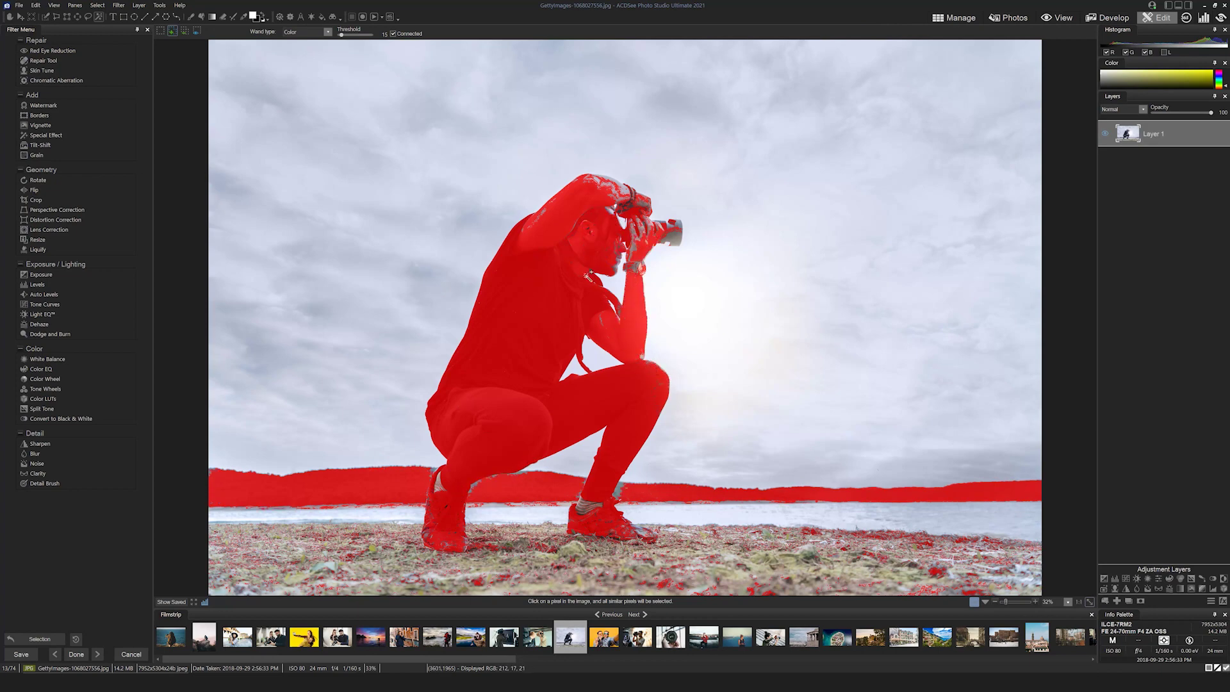
click(649, 225)
click(631, 191)
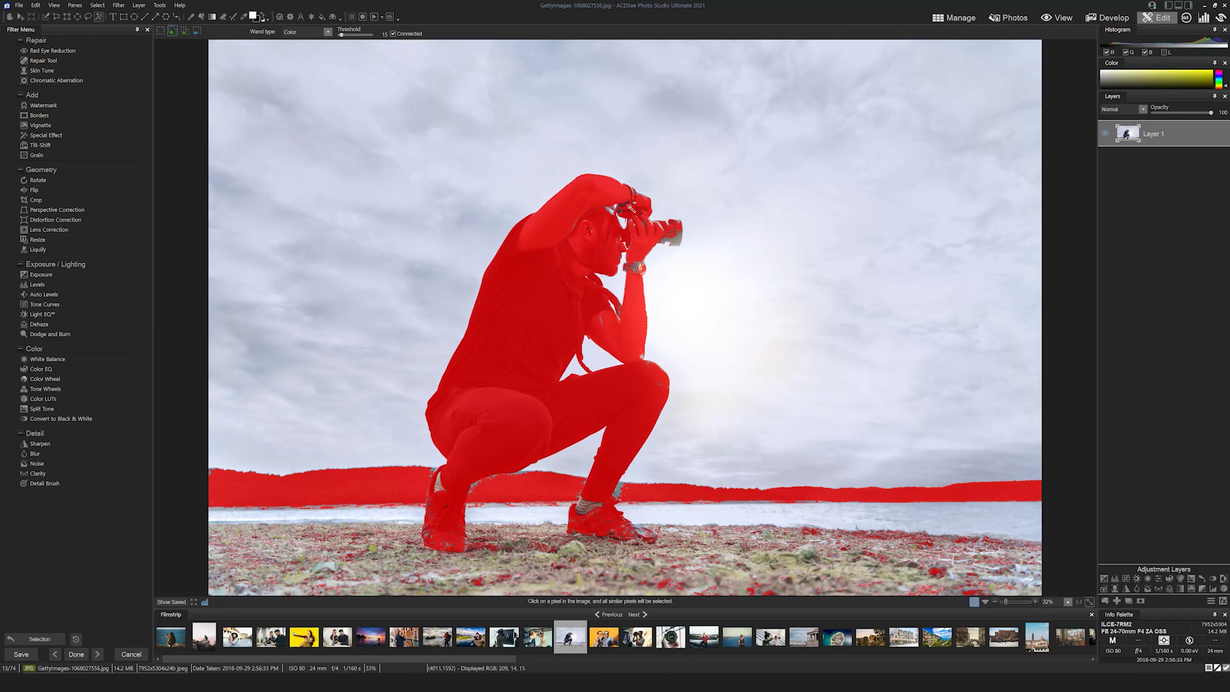
click(681, 223)
Undo the hills pick, then add a masked White Balance layer with Temperature 24.
key(ctrl+z)
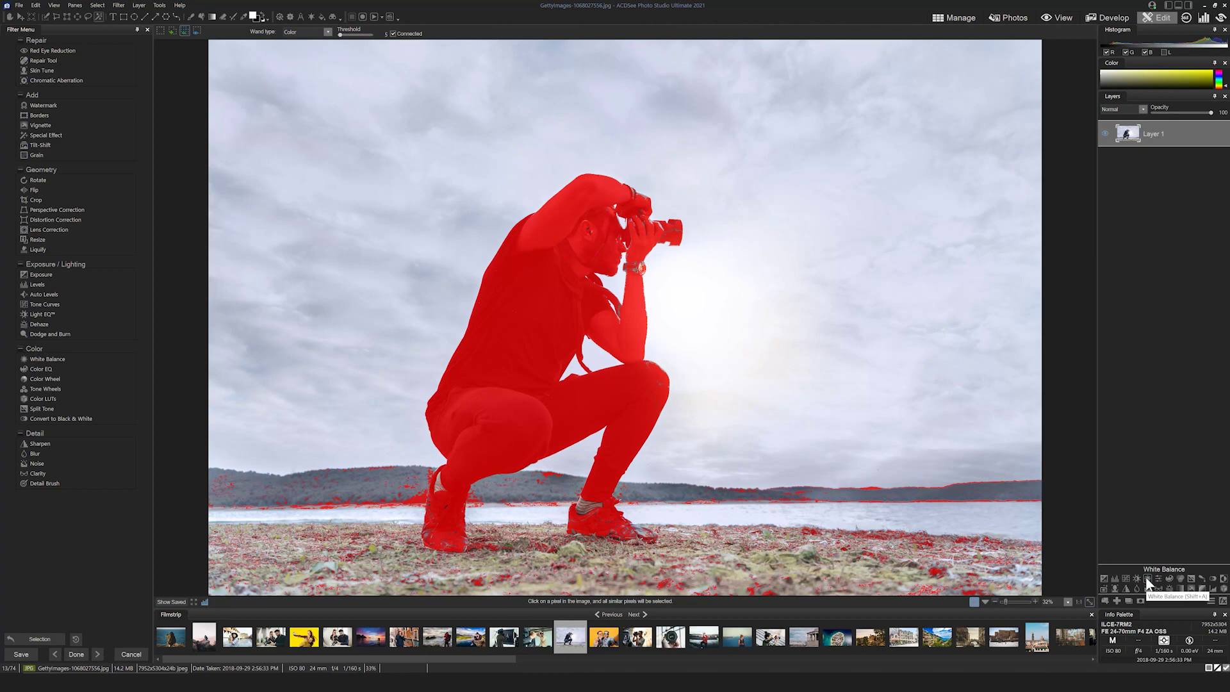
click(1147, 580)
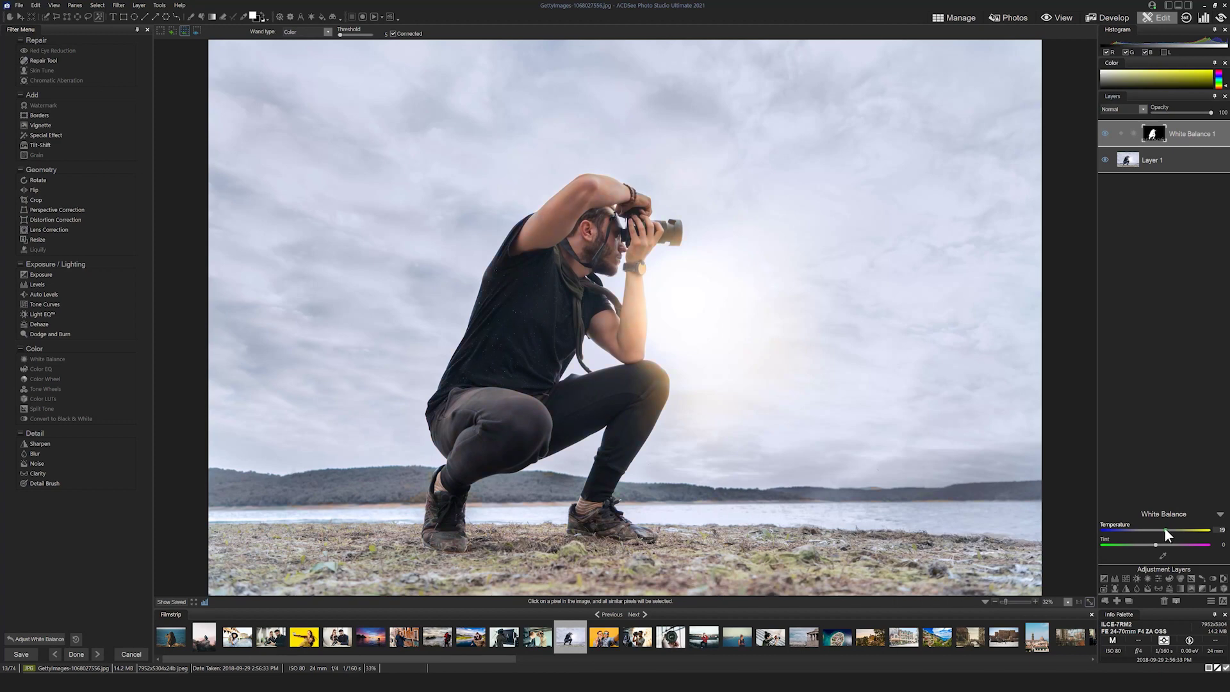
drag(1164, 530, 1168, 530)
drag(1168, 531, 1167, 531)
Brush the White Balance mask over the lower-left ground, then shrink the brush to 154.
click(191, 17)
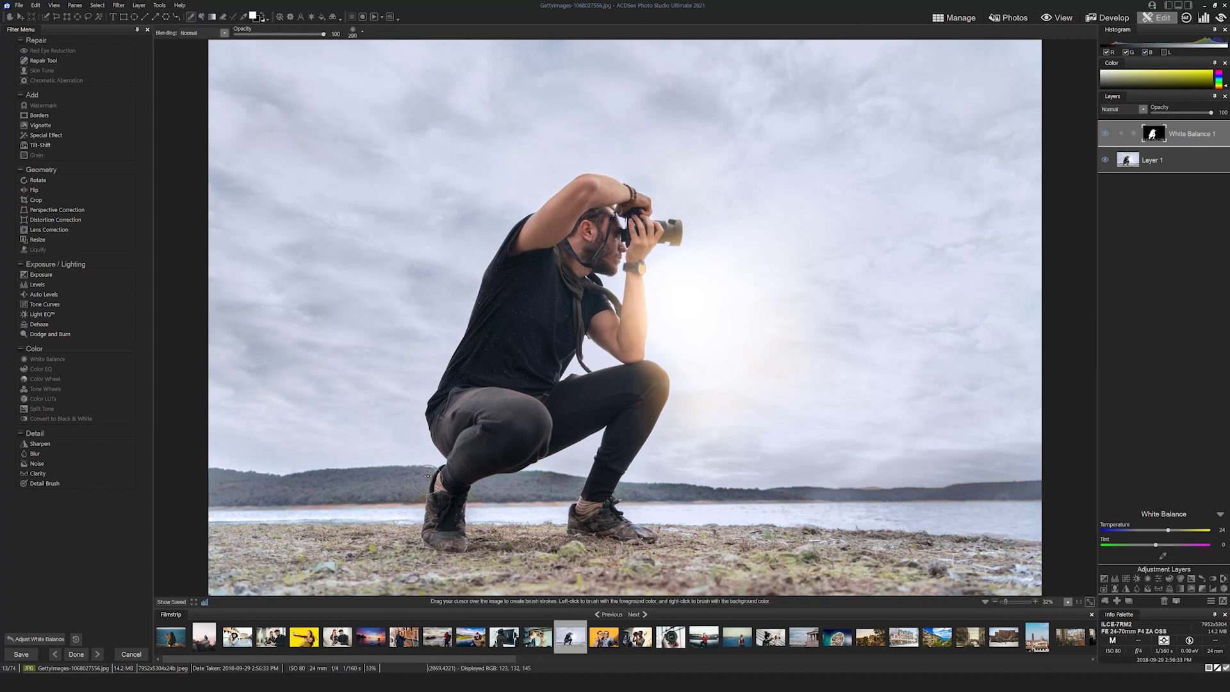
mouse_move(427, 475)
mouse_down()
mouse_move(423, 500)
mouse_move(330, 496)
mouse_move(362, 503)
mouse_up()
scroll(631, 195, down, 5)
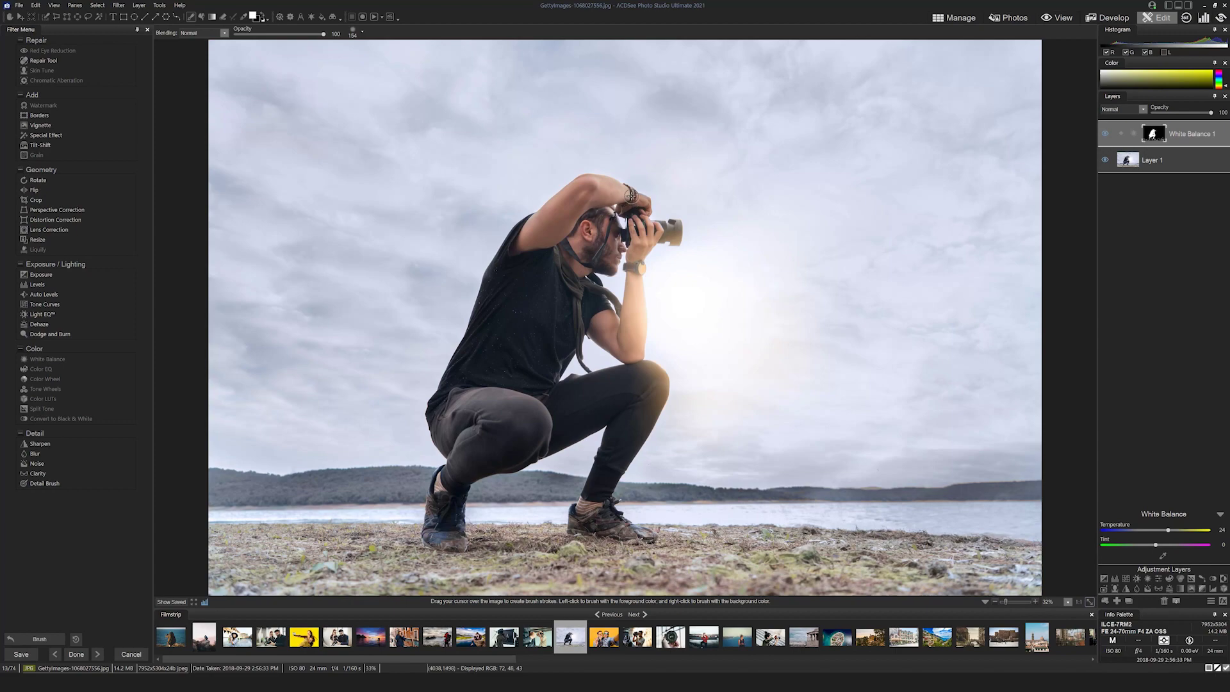